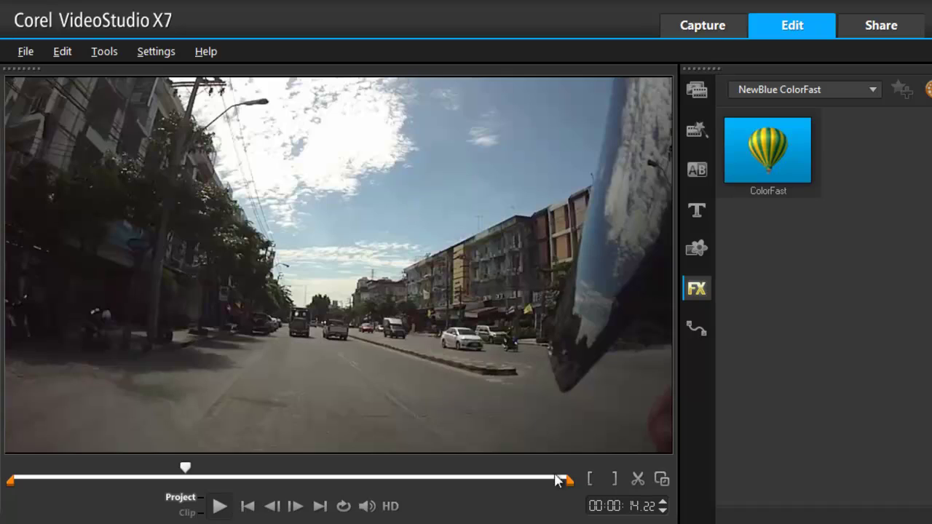
Preview the clip, then apply the NewBlue ColorFast effect from the FX library to FILE0001.MOV
{"action": "key", "text": "space"}
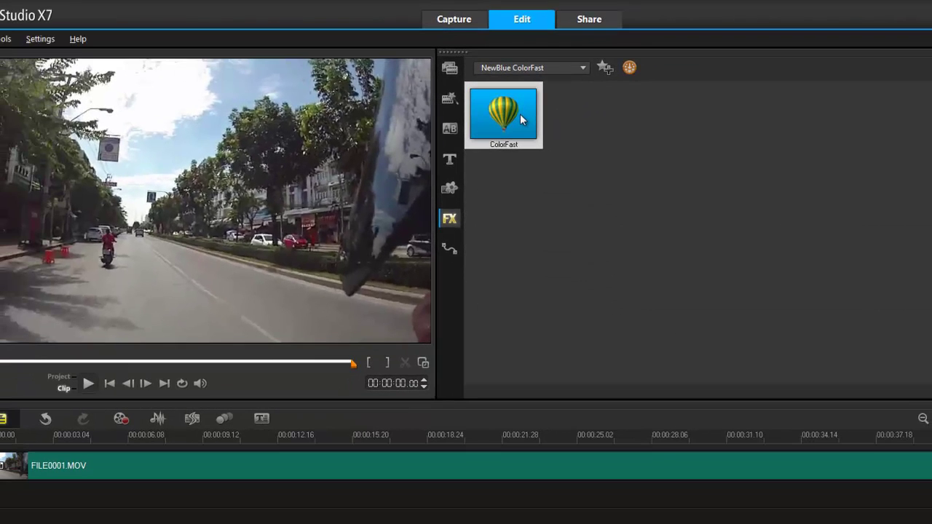
{"action": "left_click", "coordinate": [610, 327]}
{"action": "left_click_drag", "start_coordinate": [516, 114], "coordinate": [401, 470]}
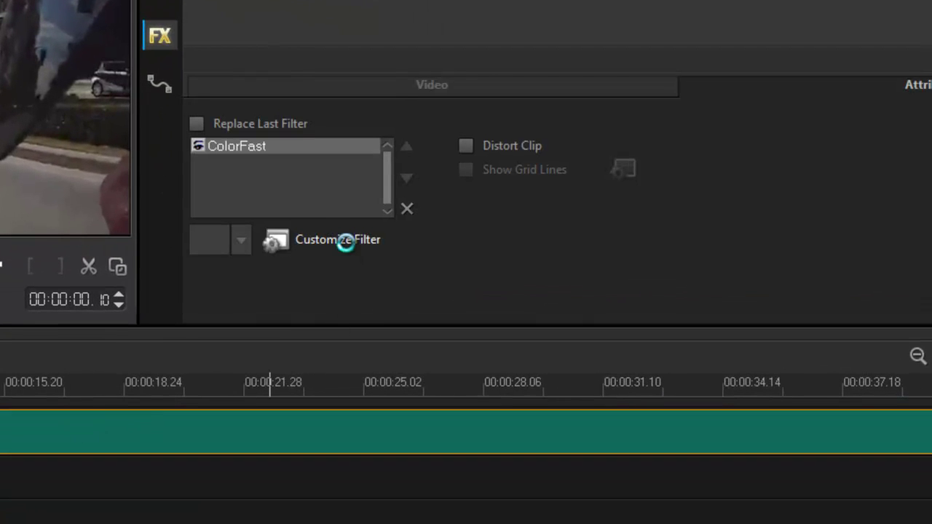
Open the ColorFast filter settings and rewind their preview to the clip's first frame
{"action": "left_click", "coordinate": [346, 241]}
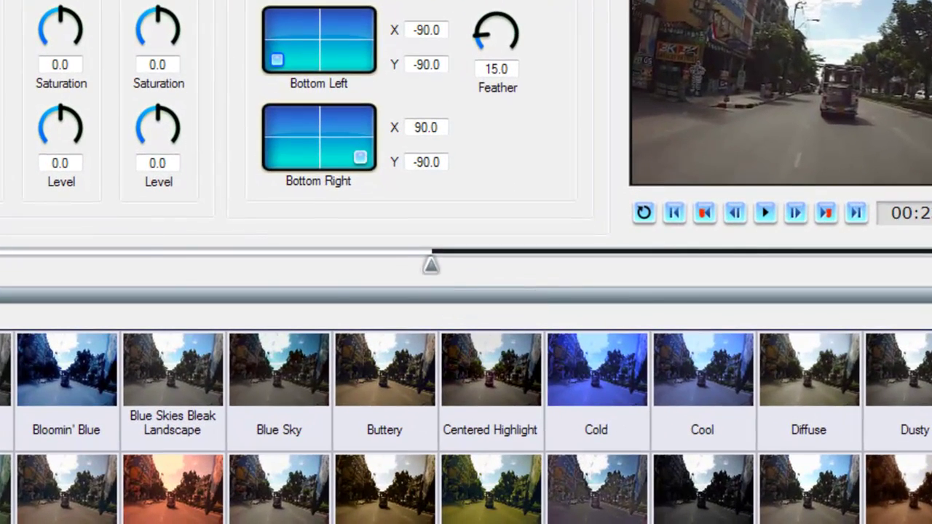
{"action": "left_click_drag", "start_coordinate": [436, 268], "coordinate": [4, 267]}
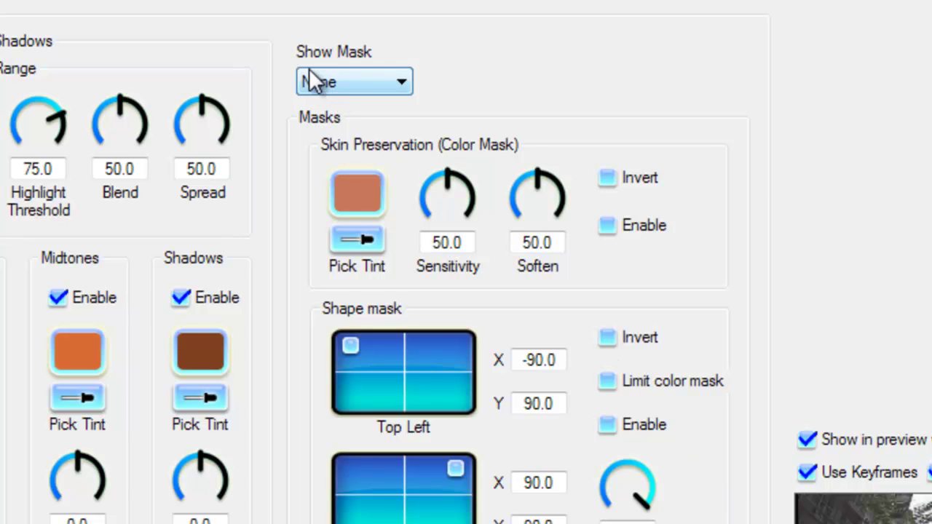
Set Show Mask to Shape mask to reveal the oval feathered region in the preview
{"action": "left_click", "coordinate": [407, 81]}
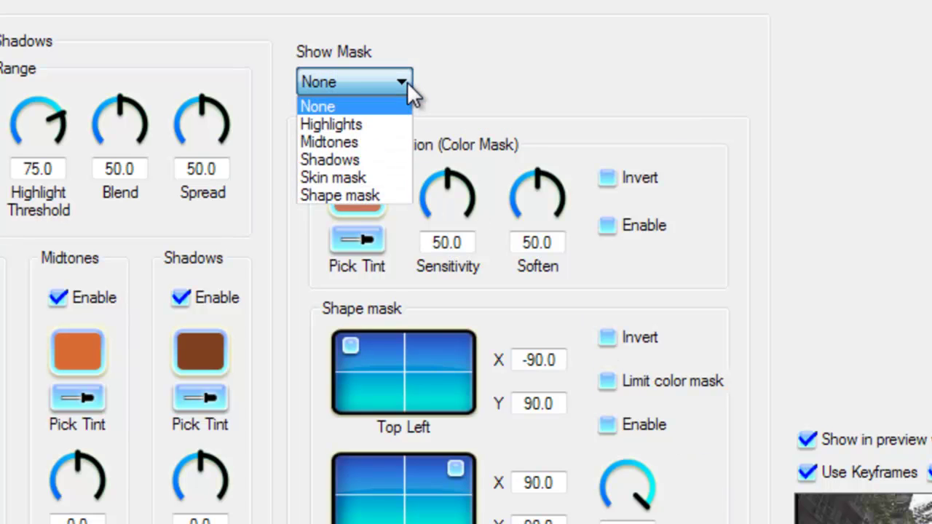
{"action": "left_click", "coordinate": [377, 196]}
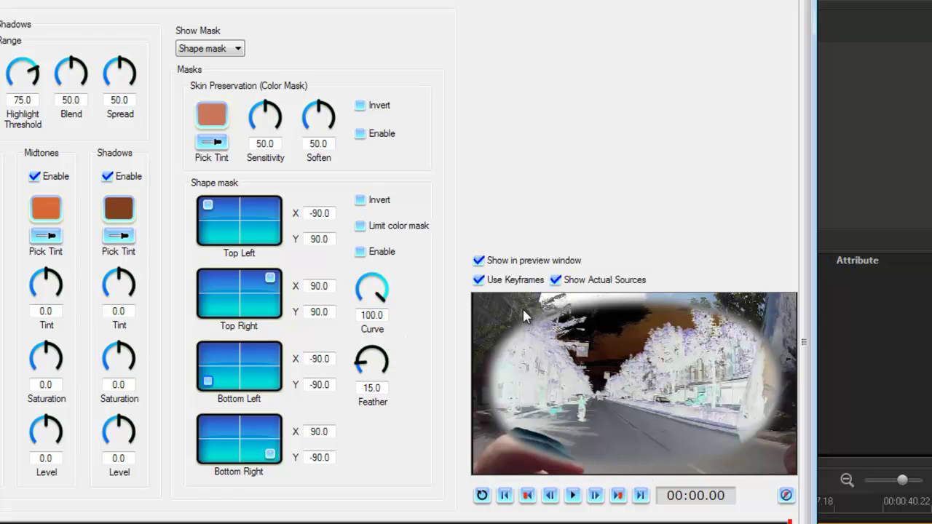
Set the shape mask Curve to 0.0 for square corners and raise Feather to 23.8
{"action": "left_click", "coordinate": [363, 306]}
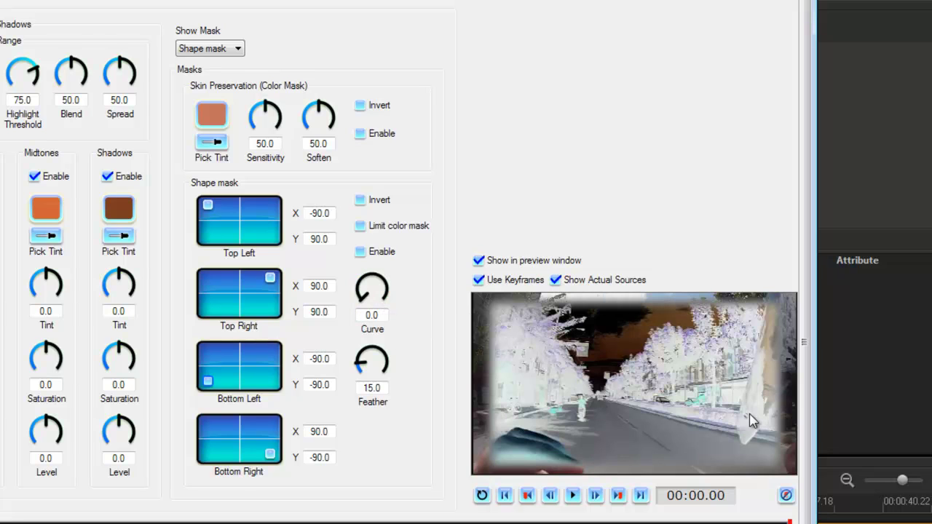
{"action": "left_click", "coordinate": [357, 367]}
{"action": "mouse_move", "coordinate": [358, 367]}
{"action": "left_mouse_down"}
{"action": "mouse_move", "coordinate": [358, 377]}
{"action": "mouse_move", "coordinate": [371, 370]}
{"action": "left_mouse_up"}
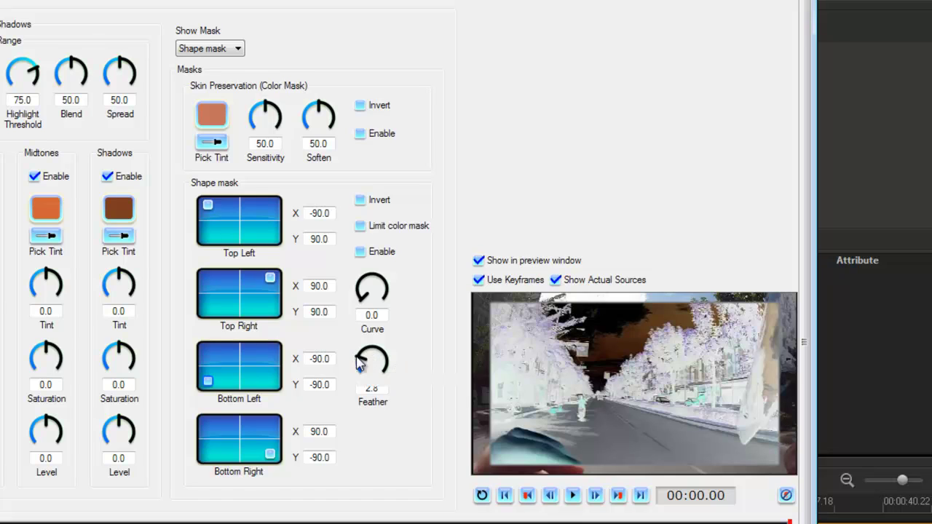
{"action": "left_click_drag", "start_coordinate": [359, 364], "coordinate": [364, 359]}
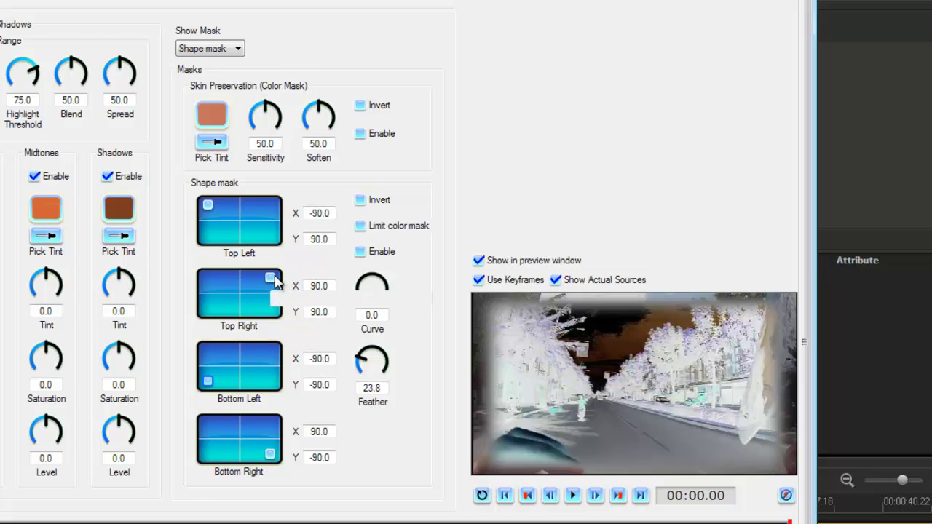
Push the top mask corners out to ±100 and pull the bottom corners to -23.3/-39.5 and 2.3/7.0
{"action": "left_click_drag", "start_coordinate": [275, 283], "coordinate": [279, 280]}
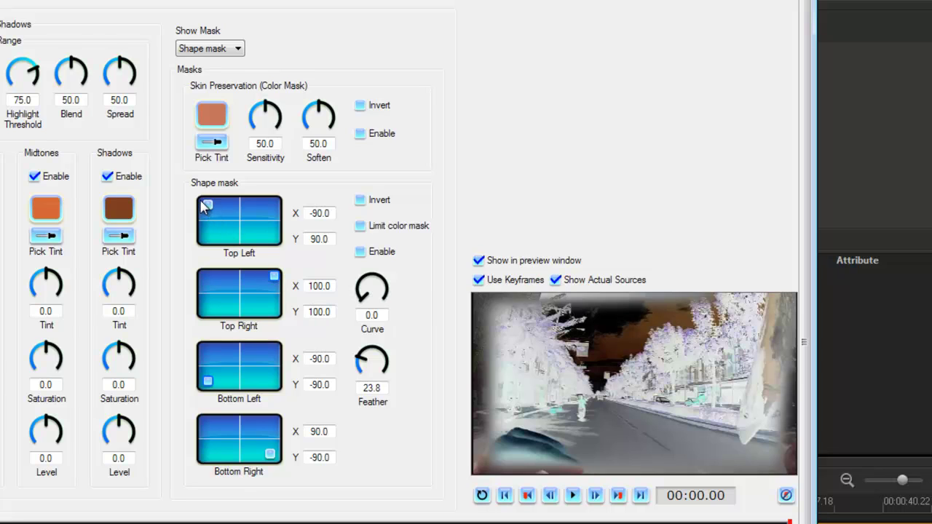
{"action": "left_click_drag", "start_coordinate": [203, 207], "coordinate": [199, 202]}
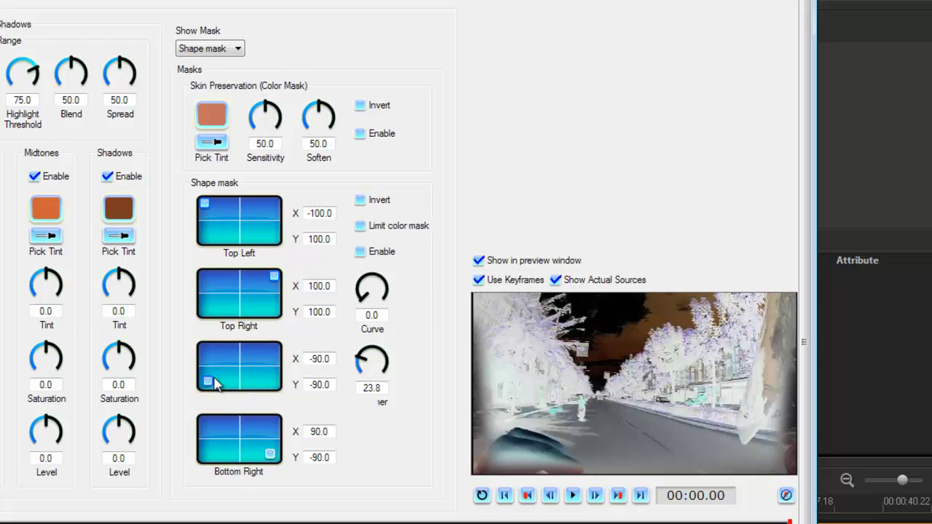
{"action": "left_click_drag", "start_coordinate": [225, 378], "coordinate": [229, 372]}
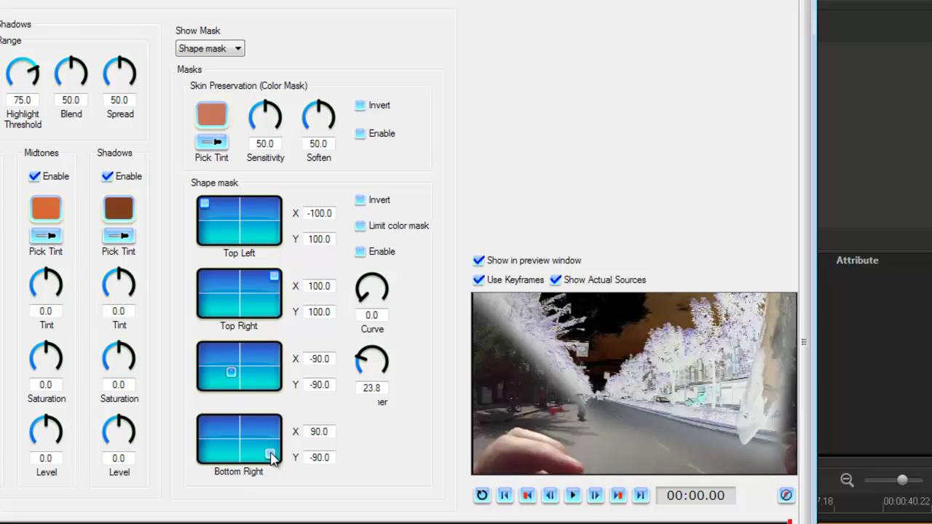
{"action": "left_click_drag", "start_coordinate": [242, 435], "coordinate": [241, 437]}
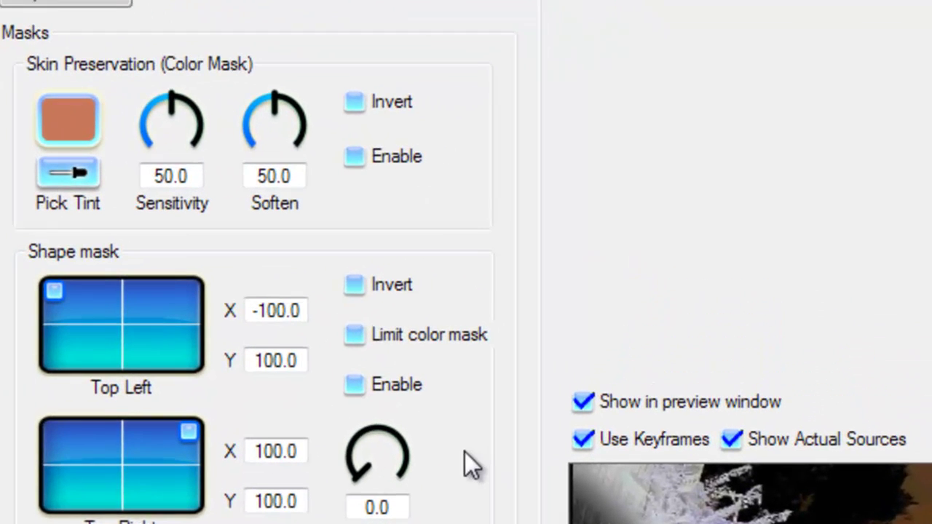
Enable the shape mask, hide its overlay, lower the highlights level, and move the preview to 00:47.02
{"action": "left_click", "coordinate": [361, 392]}
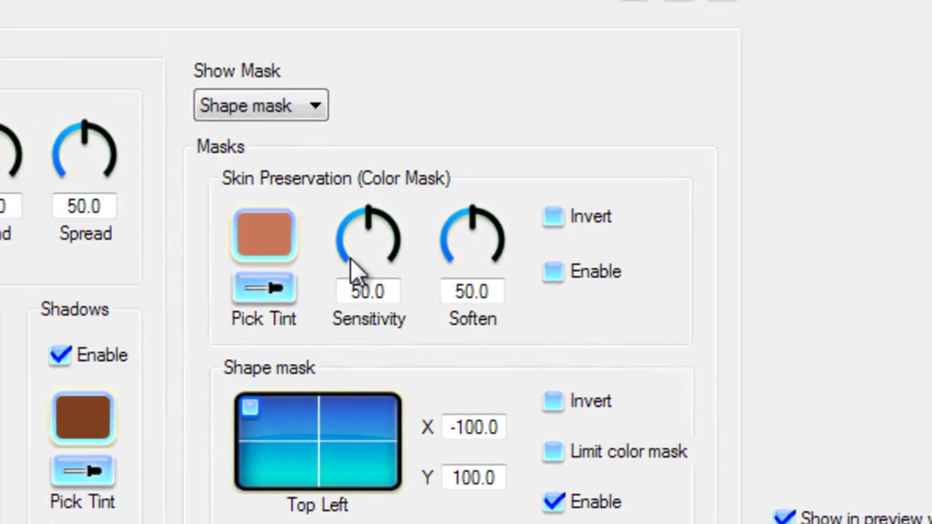
{"action": "left_click", "coordinate": [349, 124]}
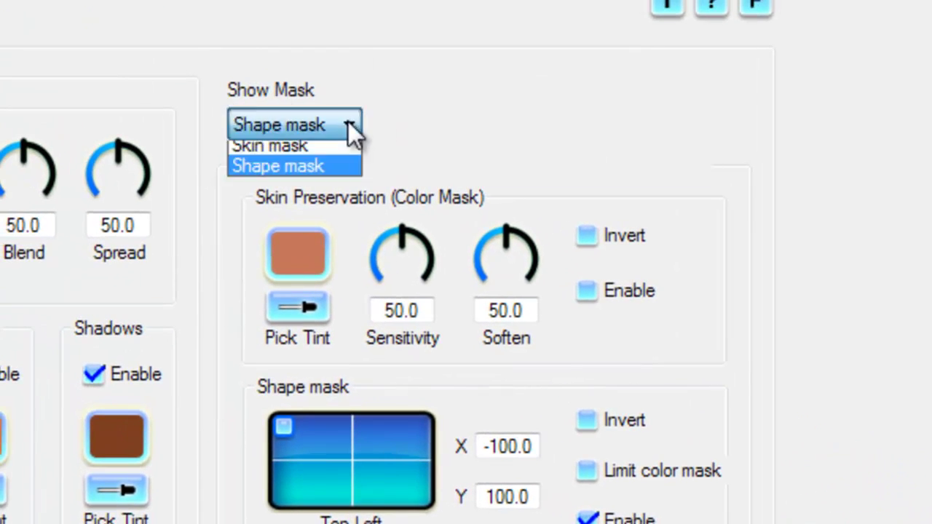
{"action": "left_click", "coordinate": [280, 153]}
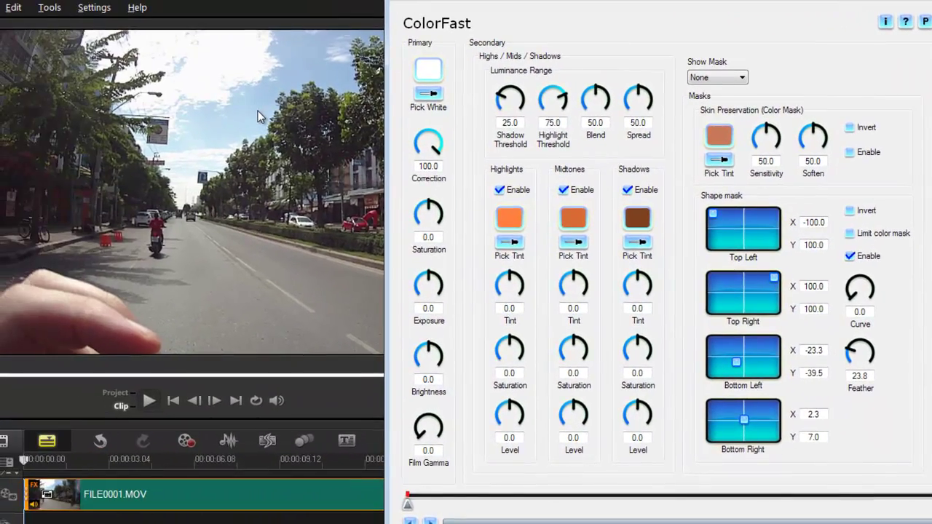
{"action": "left_click_drag", "start_coordinate": [507, 432], "coordinate": [503, 429]}
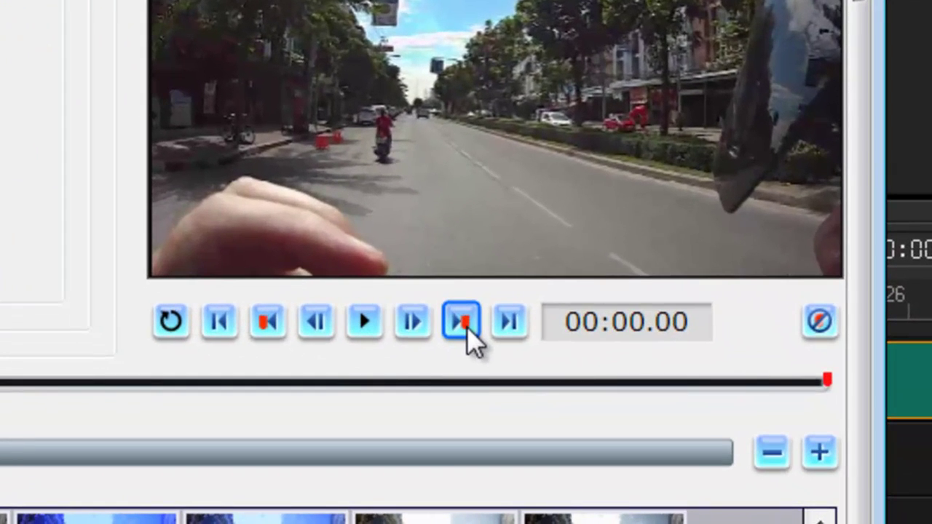
{"action": "left_click", "coordinate": [738, 441]}
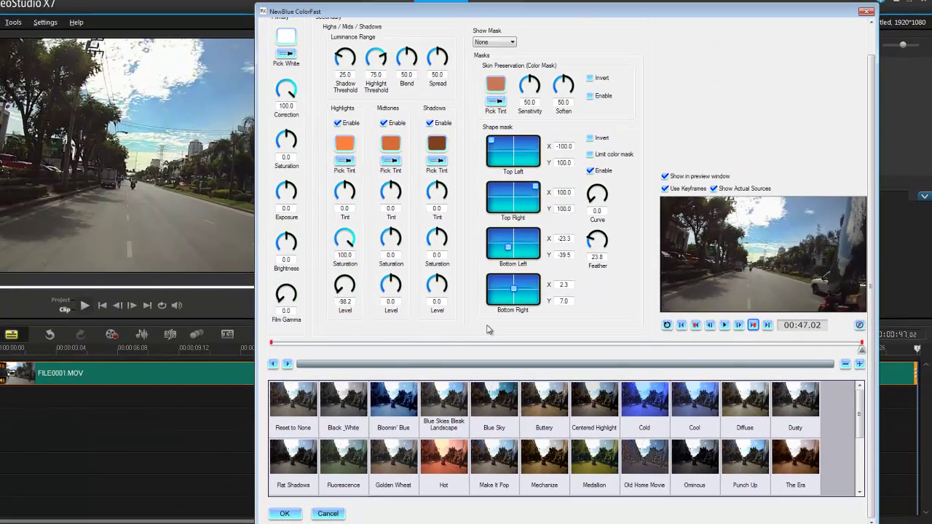
Apply the ColorFast settings, rewind to the clip start, and toggle the filter to compare, leaving it on
{"action": "left_click", "coordinate": [283, 514]}
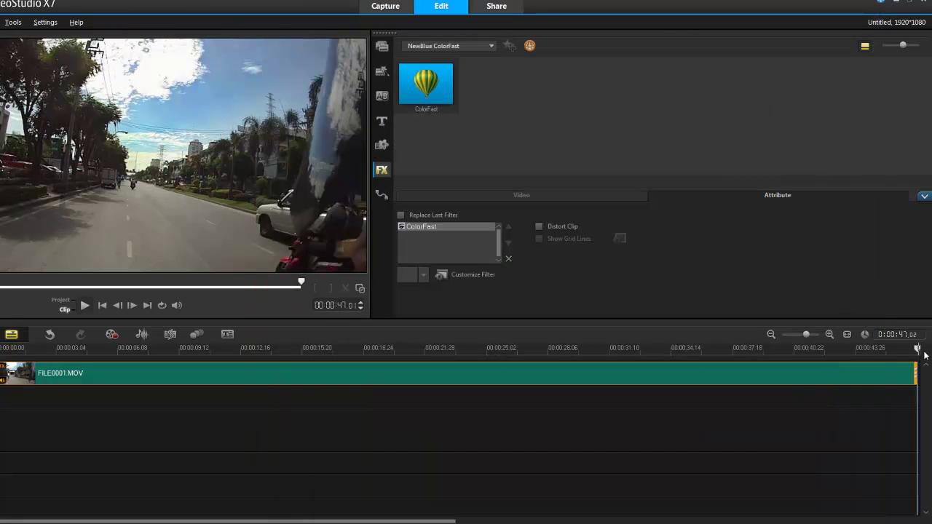
{"action": "left_click", "coordinate": [102, 306]}
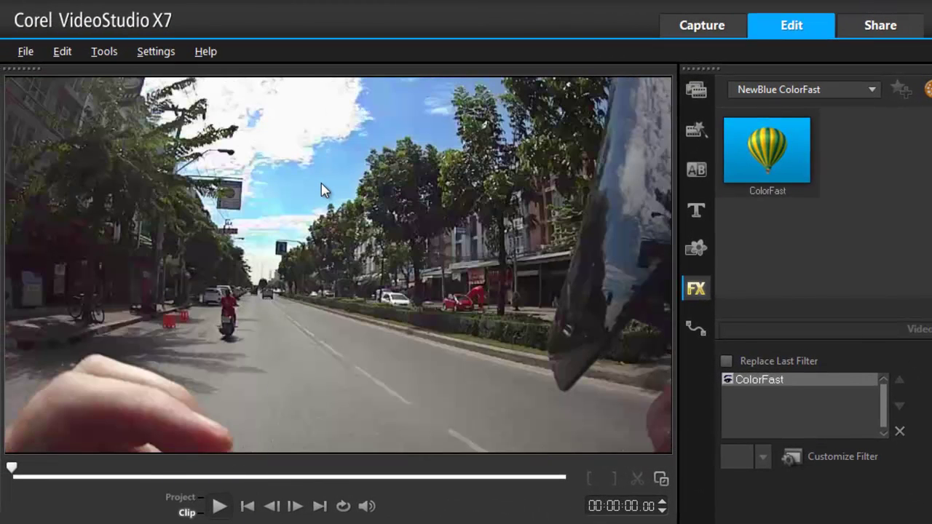
{"action": "left_click", "coordinate": [728, 378]}
{"action": "left_click", "coordinate": [728, 381]}
{"action": "left_click", "coordinate": [728, 380]}
{"action": "left_click", "coordinate": [728, 380]}
{"action": "left_click", "coordinate": [728, 380]}
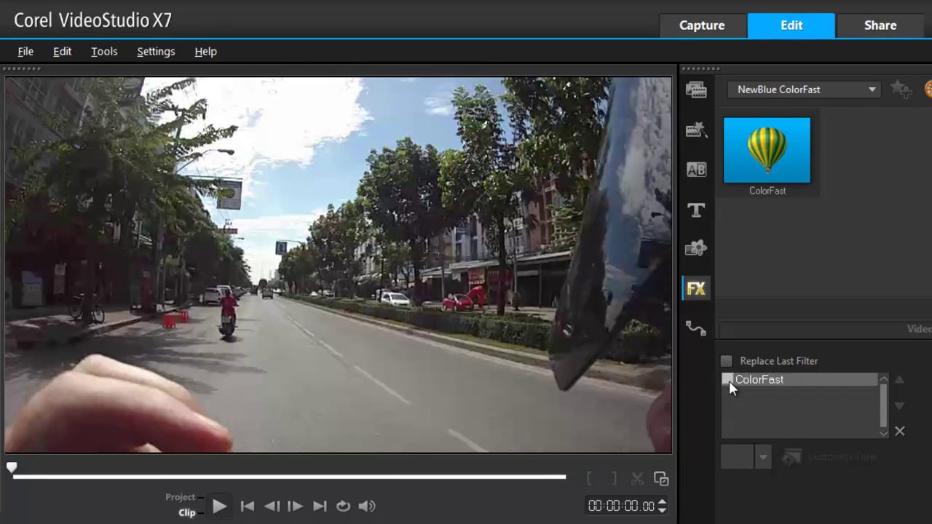
{"action": "left_click", "coordinate": [729, 380]}
{"action": "left_click", "coordinate": [728, 380]}
{"action": "left_click", "coordinate": [729, 380]}
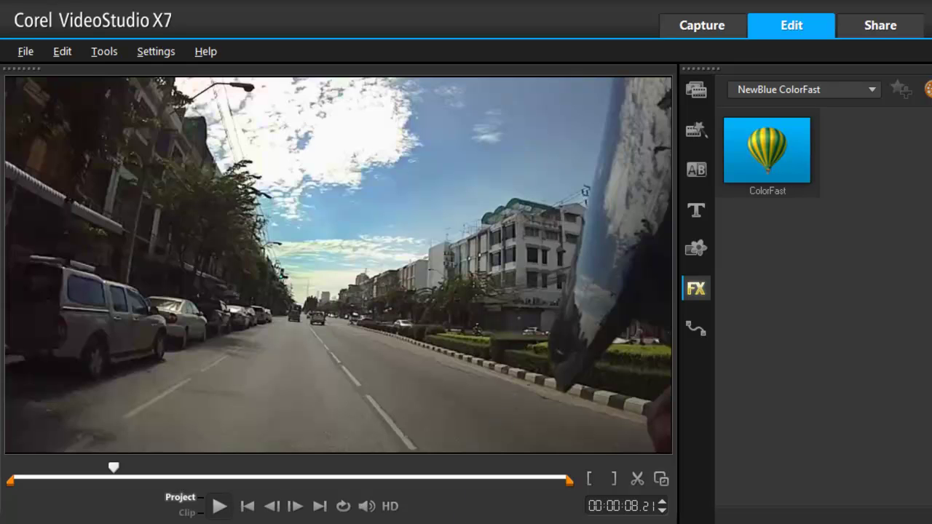
Select FILE0001.MOV in clip mode, reopen its ColorFast settings, and move their timeline to 00:14.19
{"action": "left_click", "coordinate": [349, 523]}
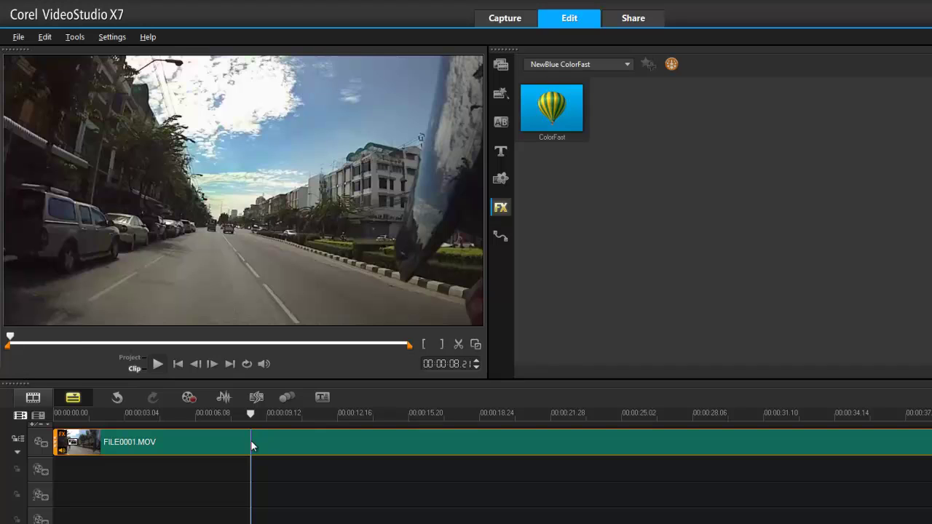
{"action": "left_click", "coordinate": [251, 441]}
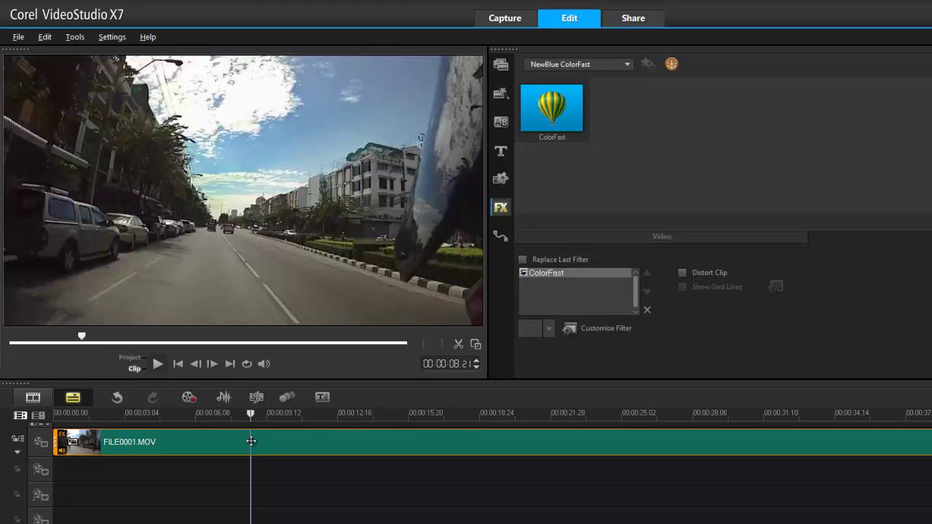
{"action": "left_click", "coordinate": [608, 329]}
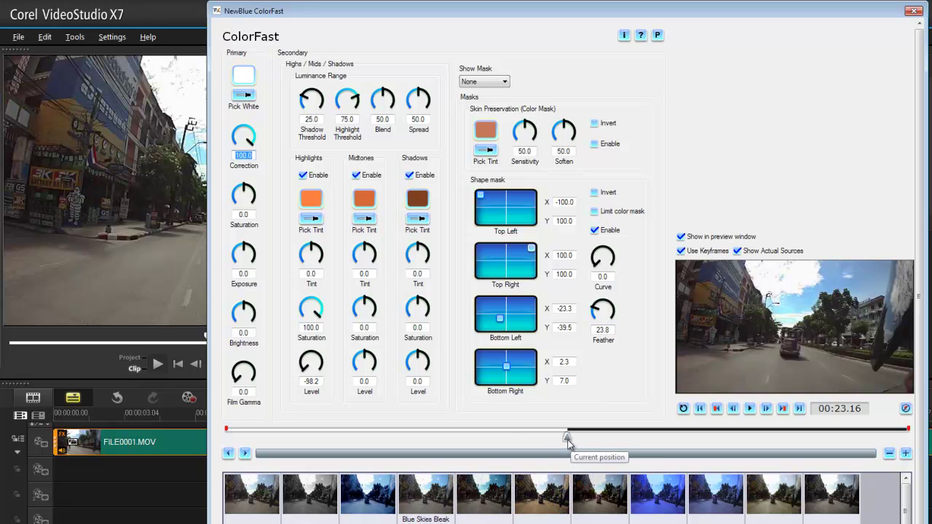
{"action": "left_click_drag", "start_coordinate": [567, 440], "coordinate": [439, 440]}
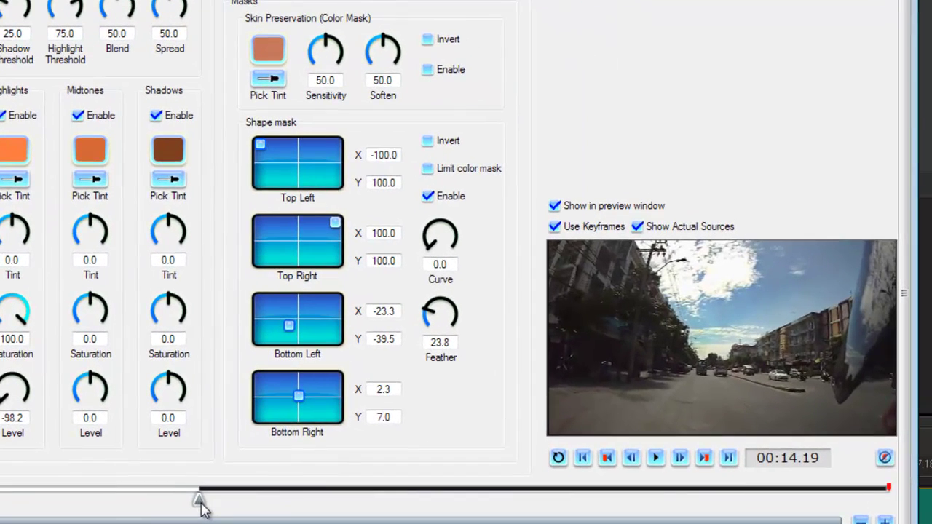
Add a keyframe at 00:14.19 with the mask's Bottom Right corner at 32.6, 2.3, then hide the mask
{"action": "left_click", "coordinate": [201, 506]}
{"action": "left_click", "coordinate": [313, 0]}
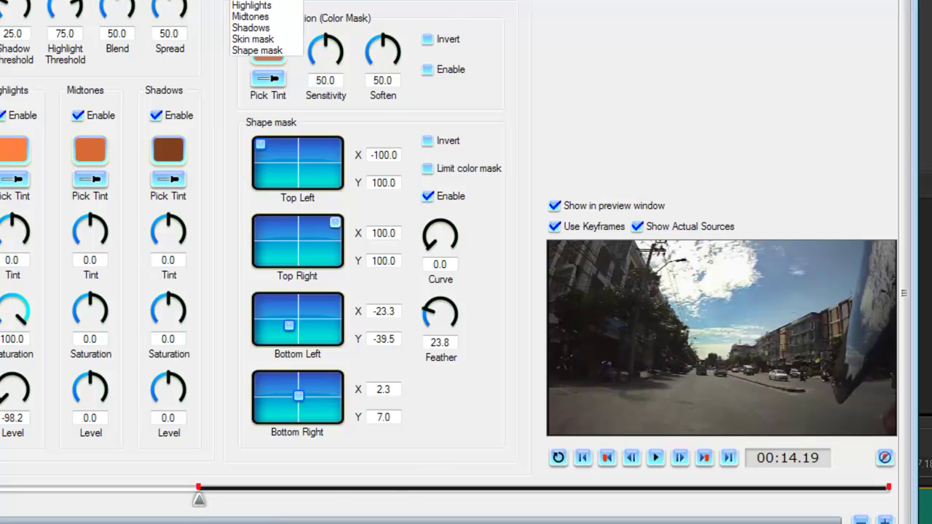
{"action": "left_click", "coordinate": [257, 50]}
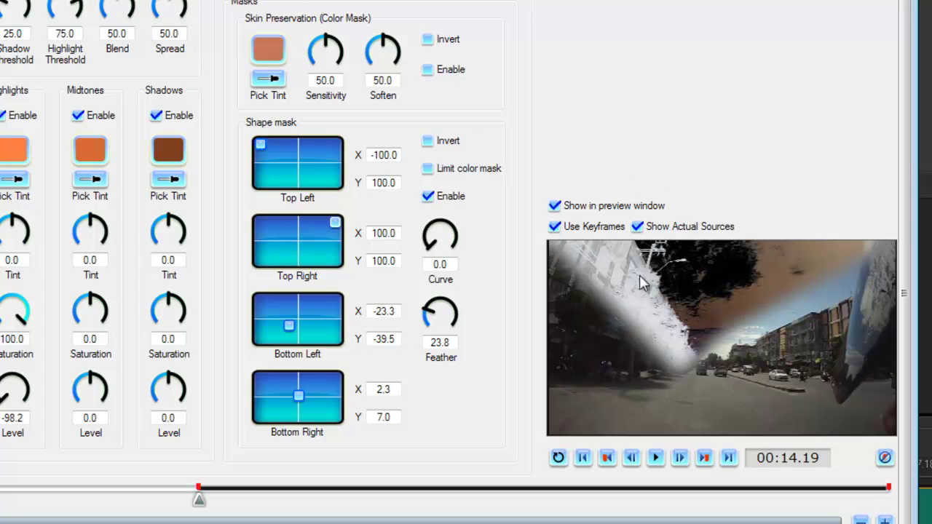
{"action": "left_click", "coordinate": [307, 399]}
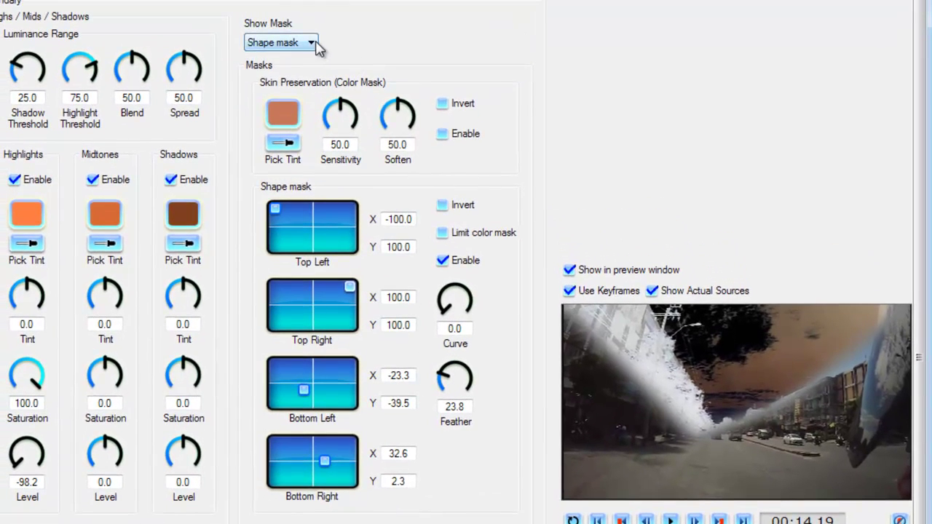
{"action": "left_click", "coordinate": [299, 0]}
{"action": "left_click", "coordinate": [288, 58]}
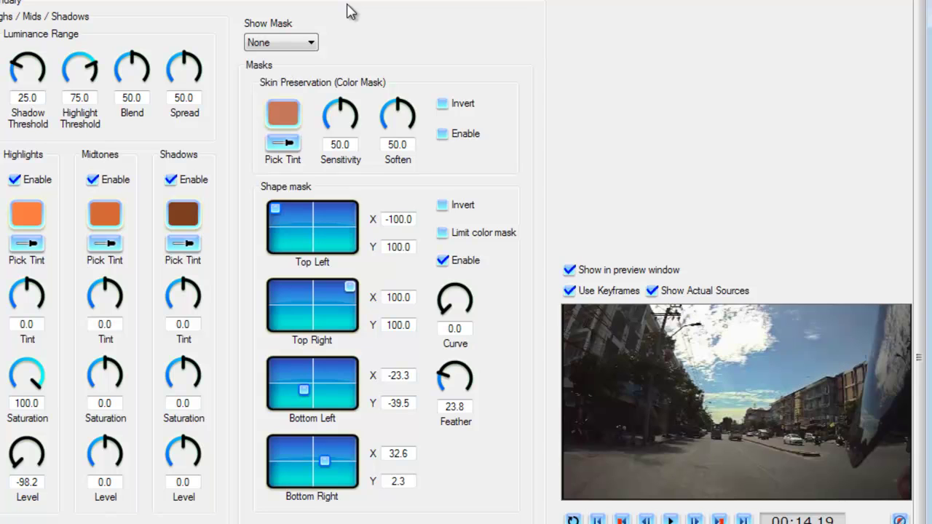
Scrub the playhead through 00:00:14.21, 00:00:23.15 and 00:00:06.11 to review the keyframed sky grade
{"action": "scroll", "coordinate": [916, 518], "scroll_direction": "down", "scroll_amount": 2}
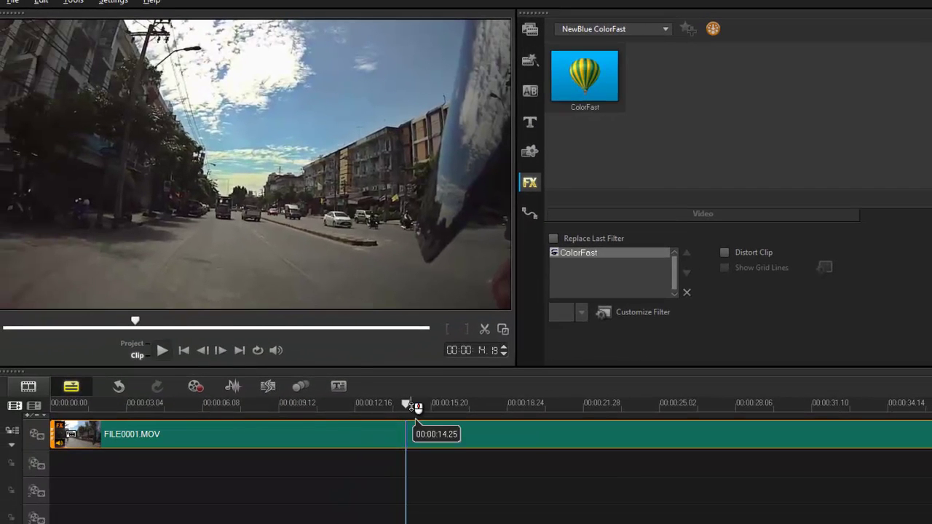
{"action": "left_click", "coordinate": [408, 404]}
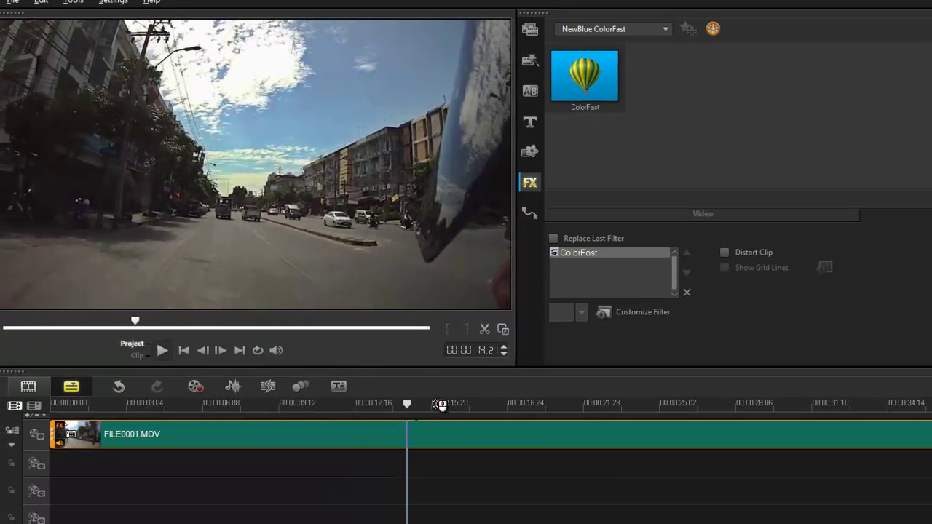
{"action": "left_click_drag", "start_coordinate": [434, 403], "coordinate": [223, 419]}
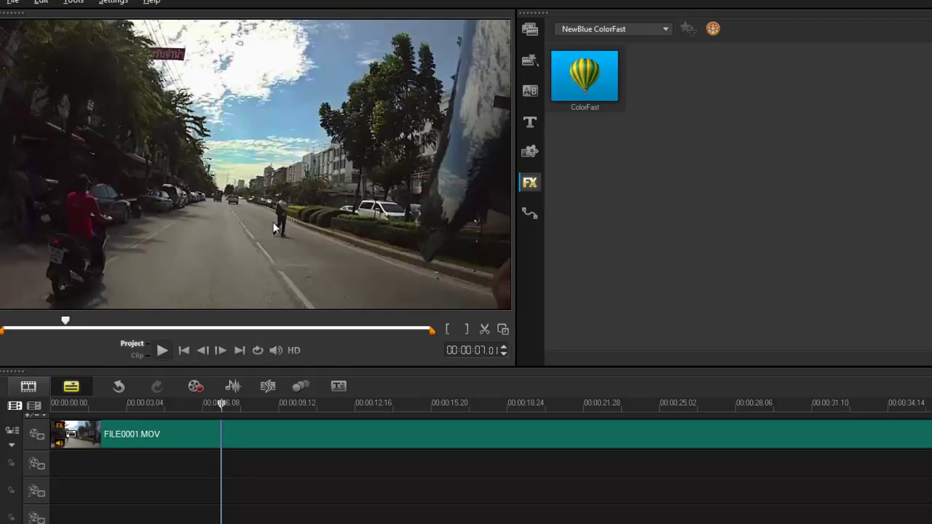
{"action": "left_click_drag", "start_coordinate": [223, 415], "coordinate": [683, 410]}
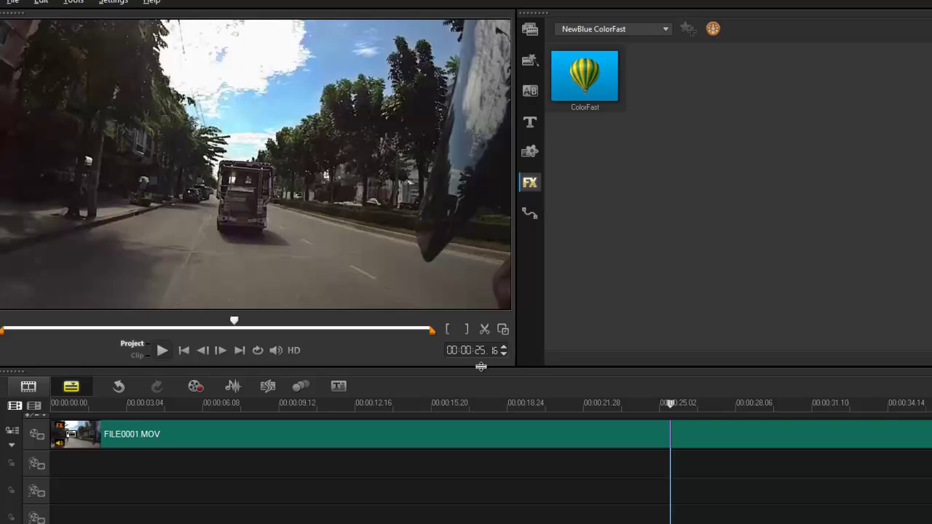